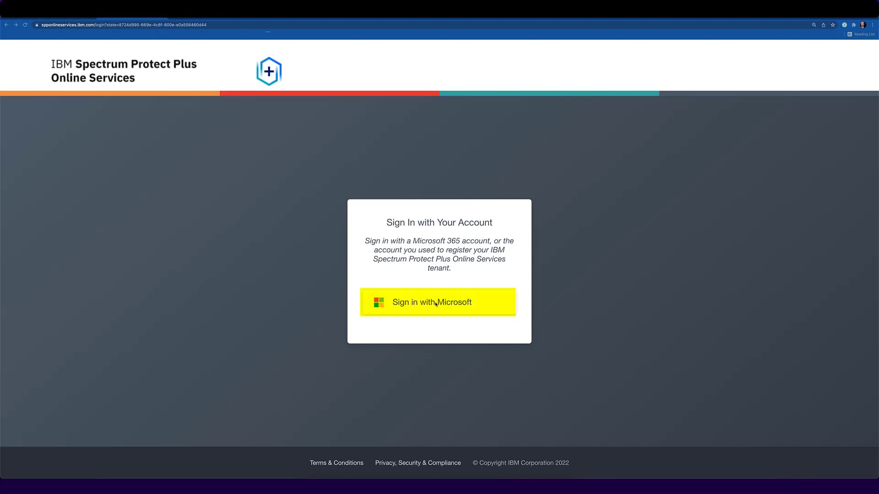
Sign in with Microsoft and accept the organisation permissions the IBM Spectrum Protect Plus app requests.
left_click(435, 304)
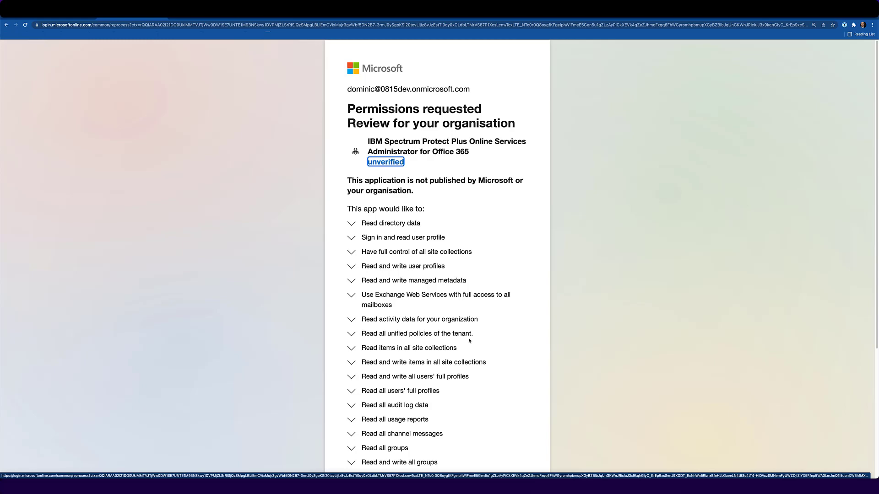
scroll(469, 340, "down", 1)
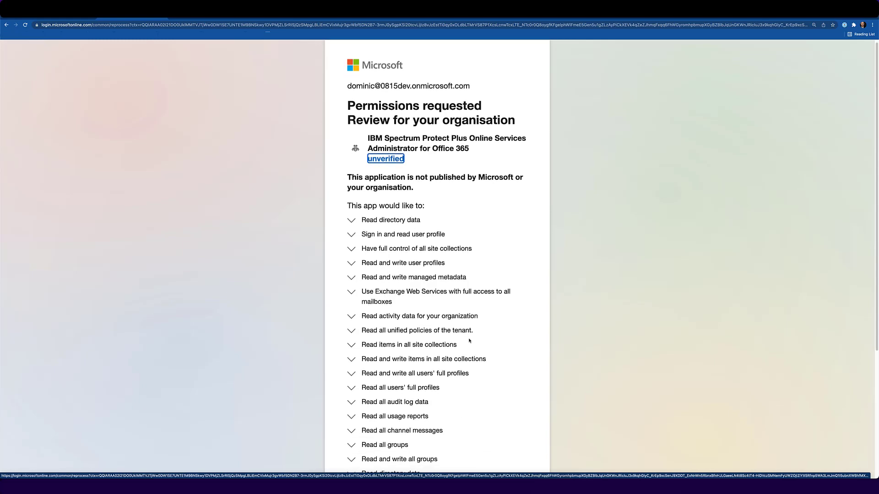
scroll(469, 340, "down", 4)
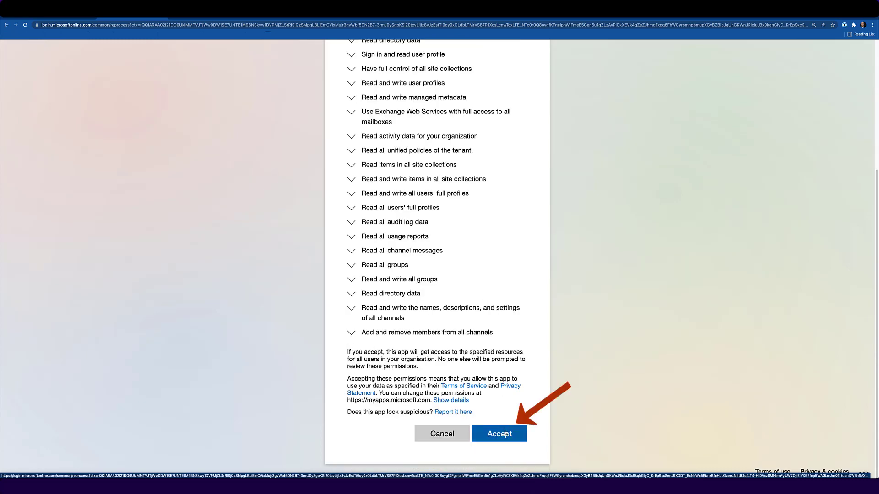
left_click(503, 430)
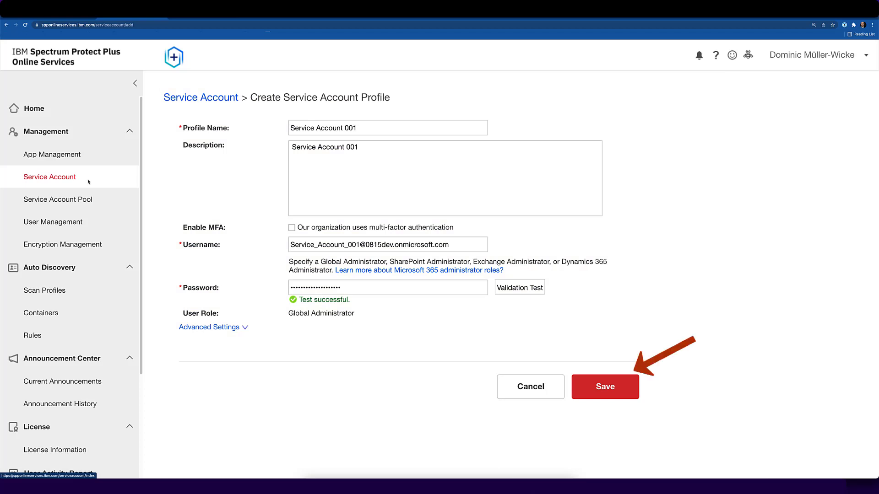
Go to the empty Scan Profiles list from the sidebar.
left_click(48, 291)
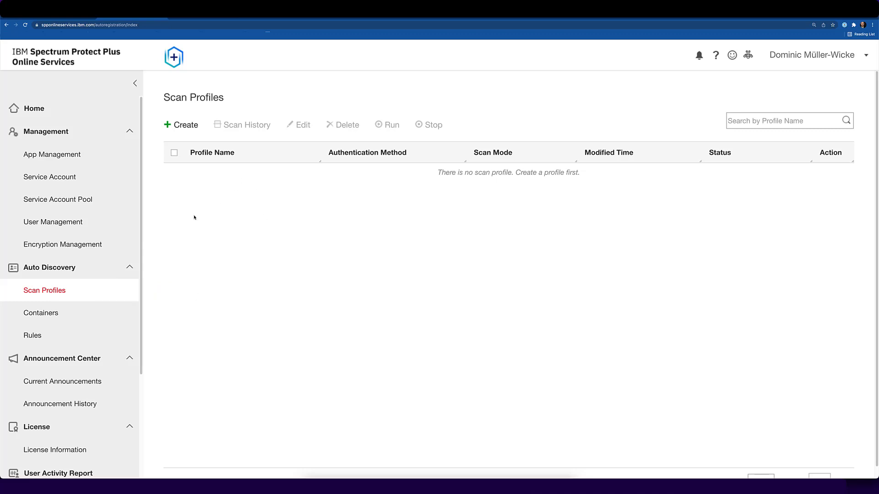
Create Express Scan Profile 001 with a daily scan schedule, save and run it, and return Home.
left_click(182, 126)
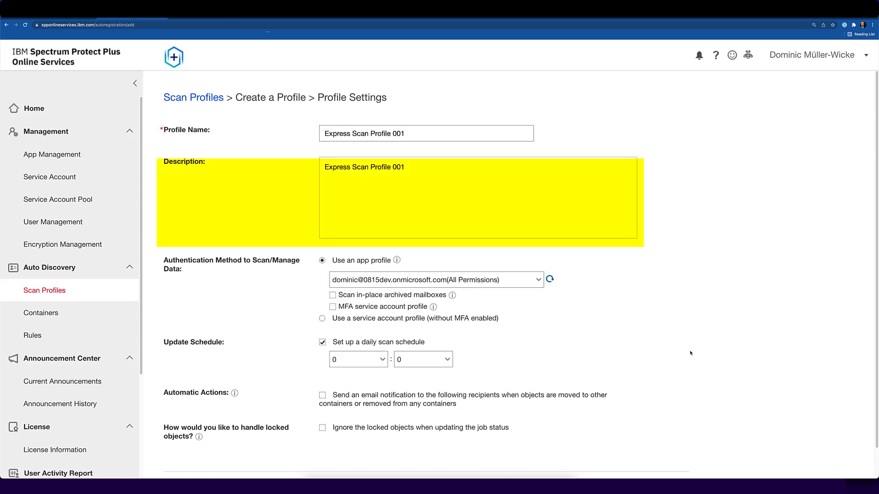
scroll(690, 353, "down", 1)
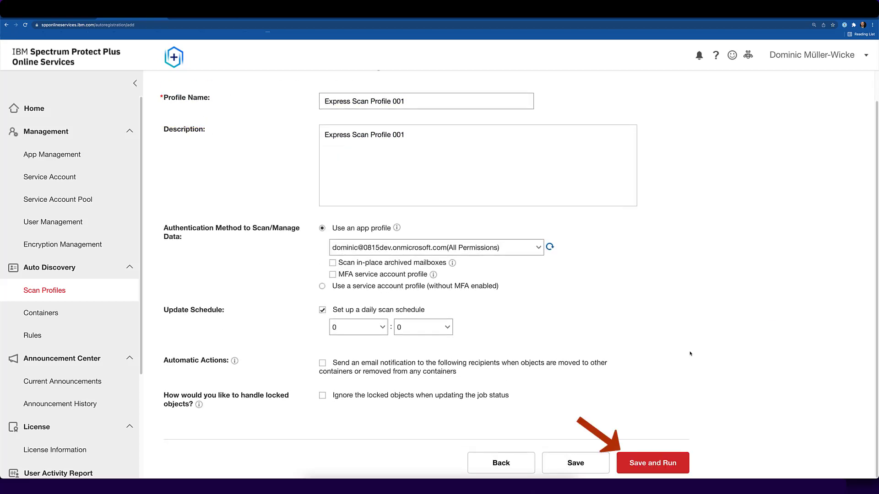
left_click(657, 466)
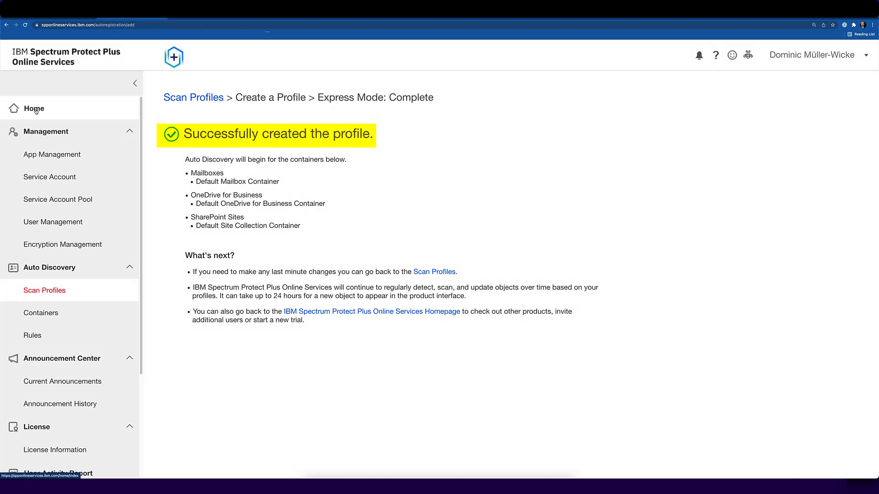
left_click(36, 110)
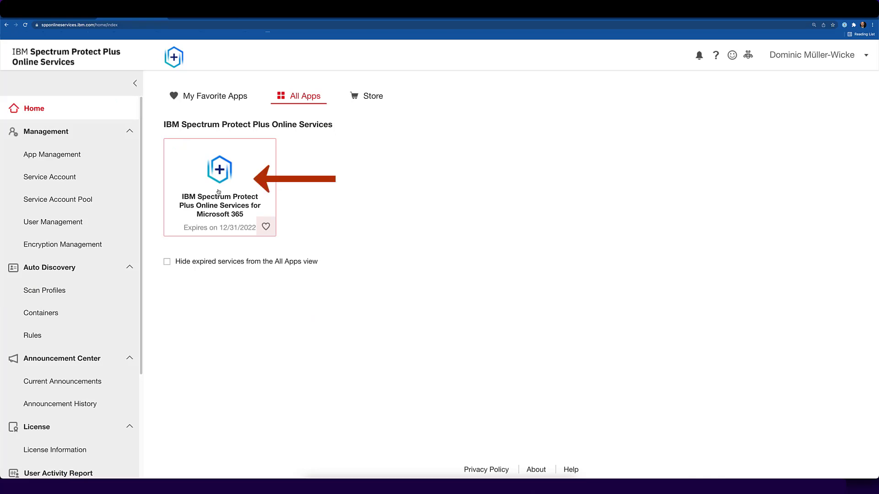
Set Microsoft 365 Exchange Online backups to 4 jobs per day, first at 05:57 PM.
left_click(218, 192)
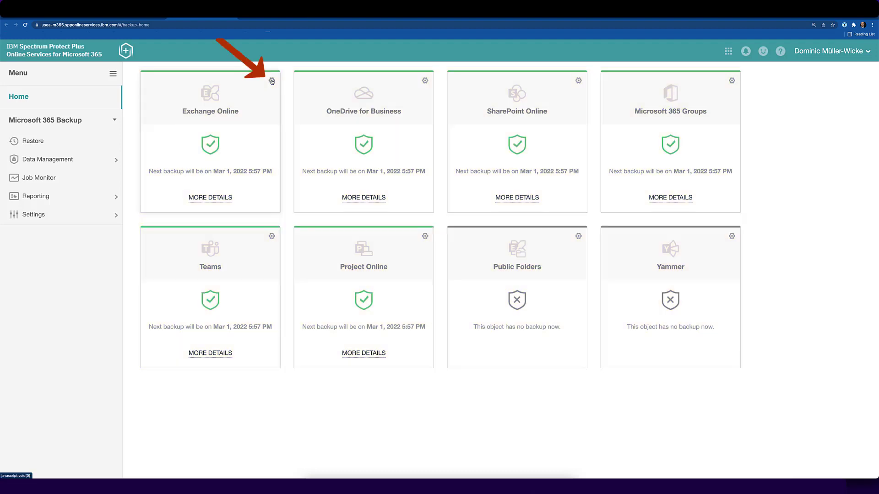
left_click(271, 81)
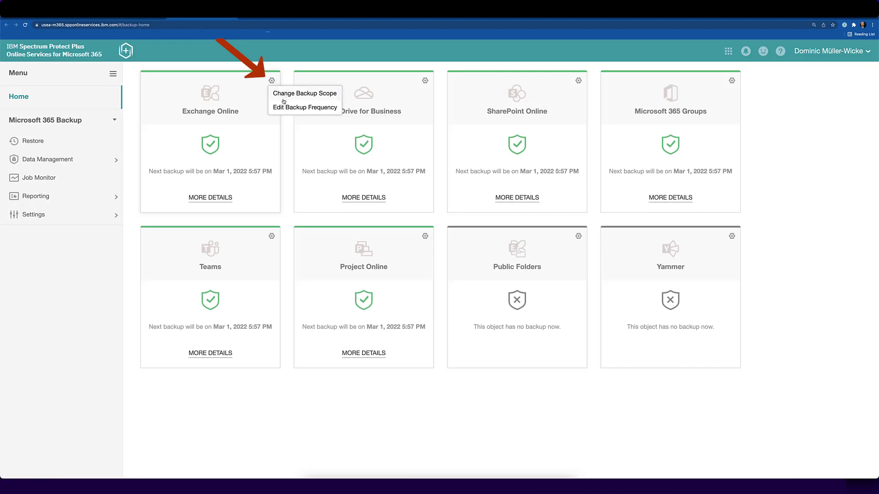
left_click(282, 108)
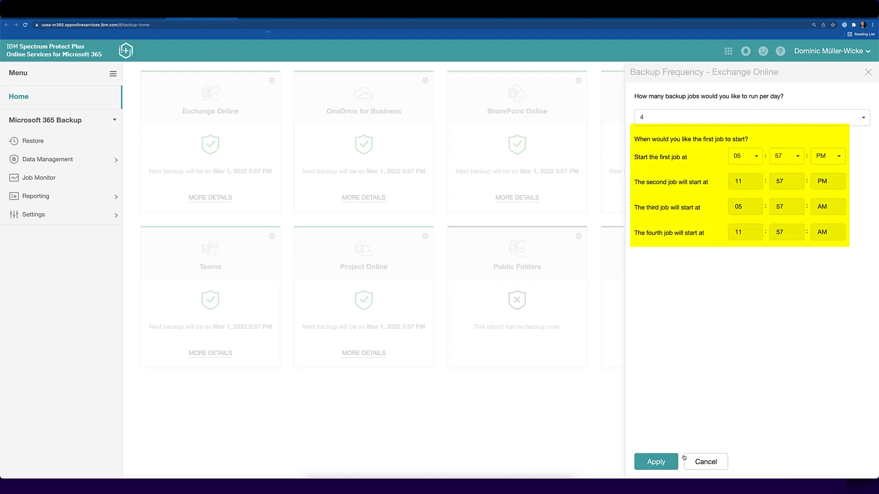
left_click(703, 463)
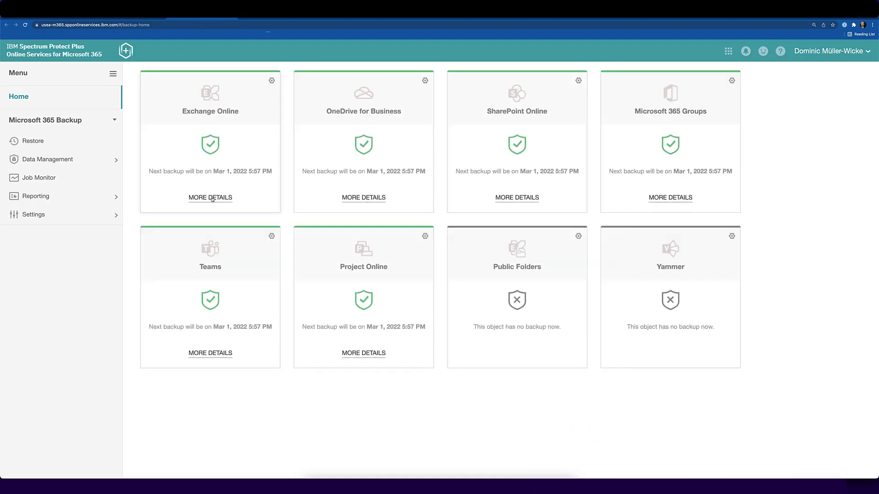
left_click(212, 198)
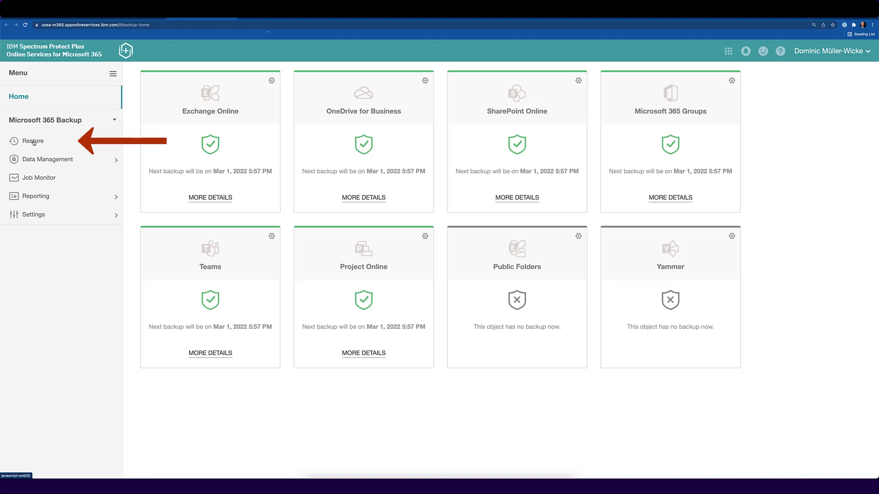
Search Exchange Online restore items for the user's mailbox, picked from a partial-name suggestion.
left_click(33, 142)
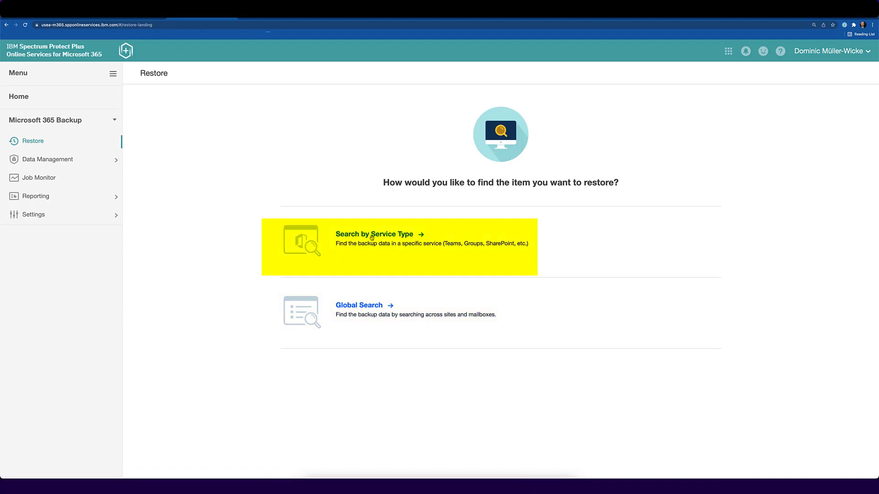
left_click(371, 234)
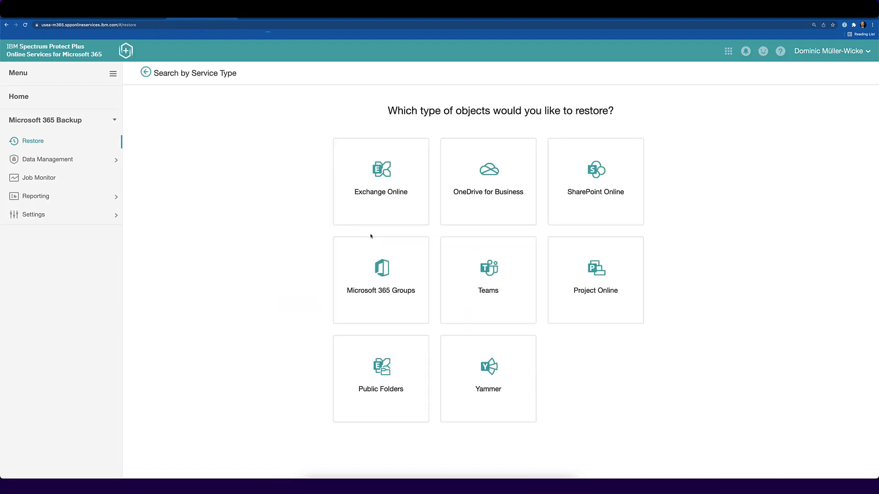
left_click(368, 205)
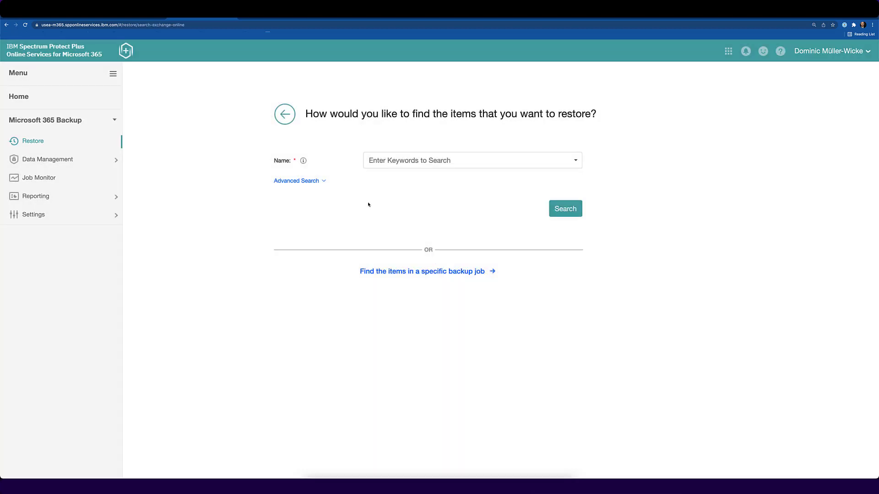
left_click(396, 161)
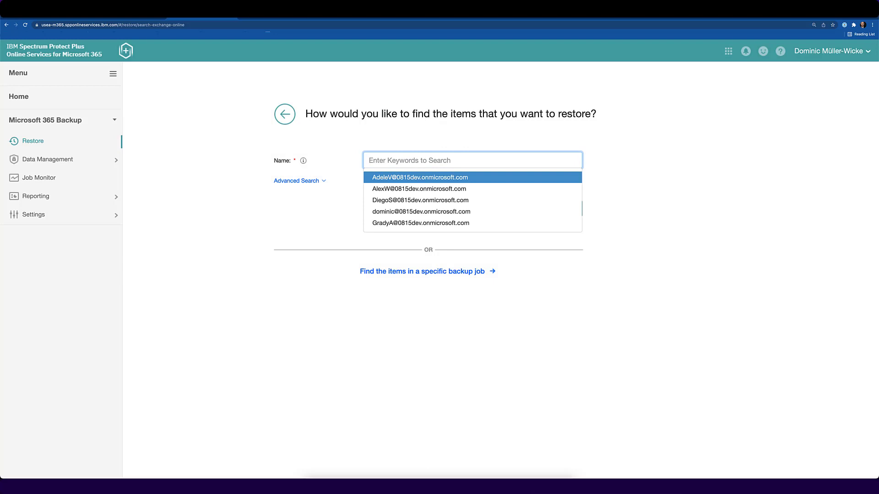
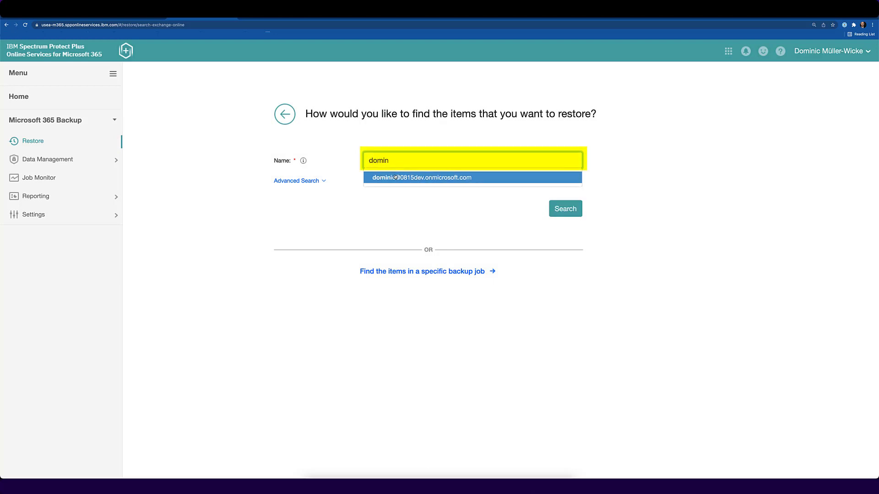
left_click(395, 177)
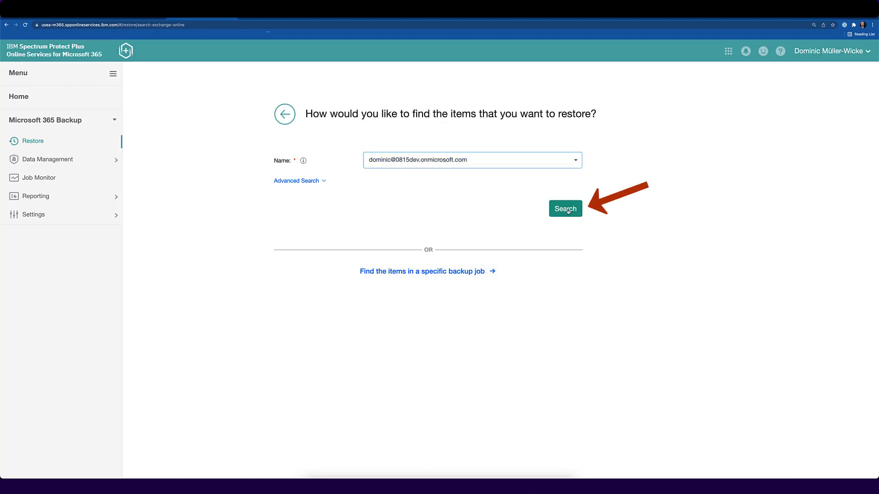
left_click(567, 210)
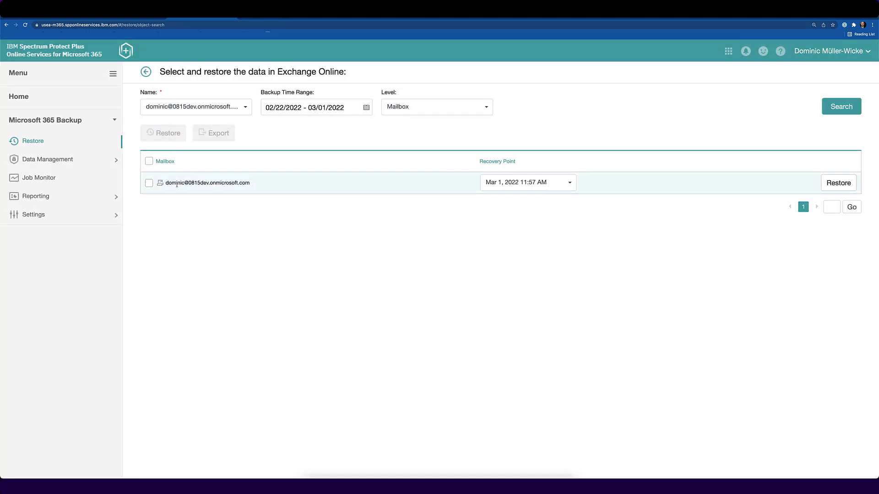
Select the user's mailbox and list its contents at Mailbox Item level.
left_click(150, 184)
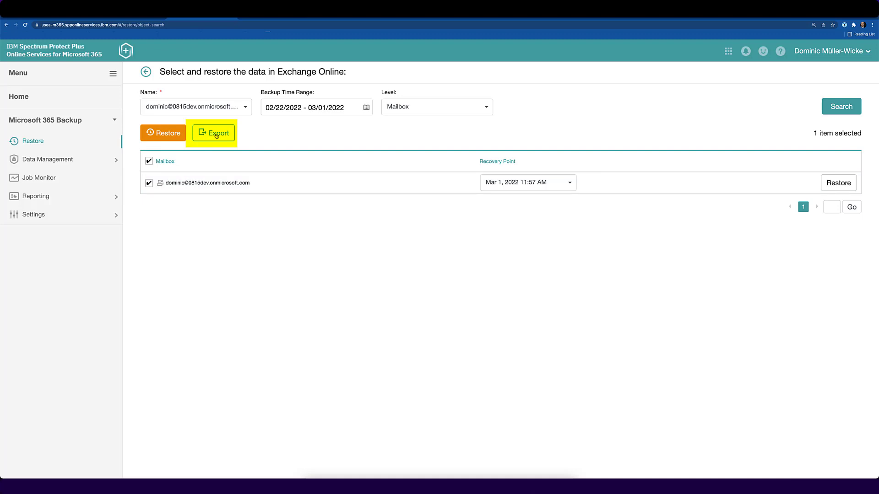
left_click(486, 108)
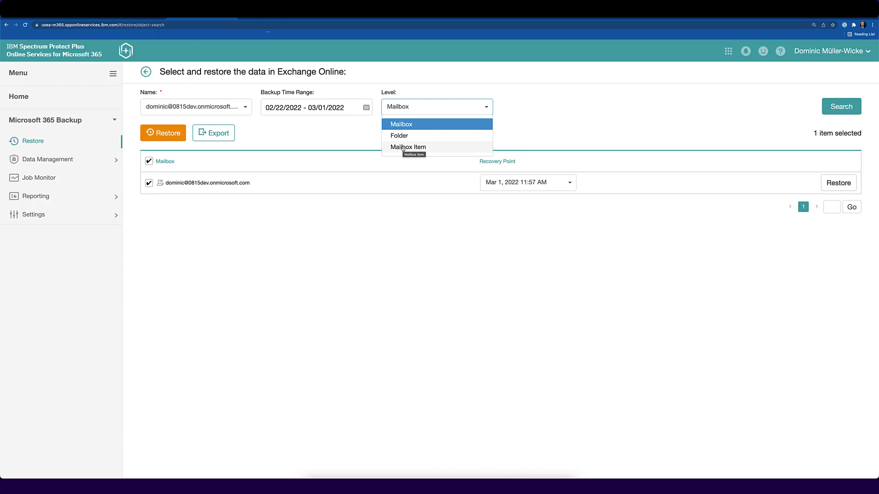
left_click(403, 147)
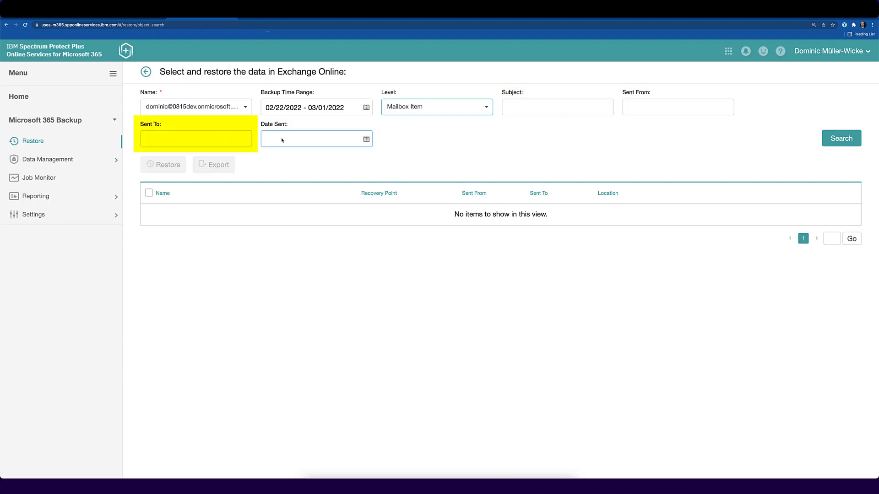
left_click(838, 139)
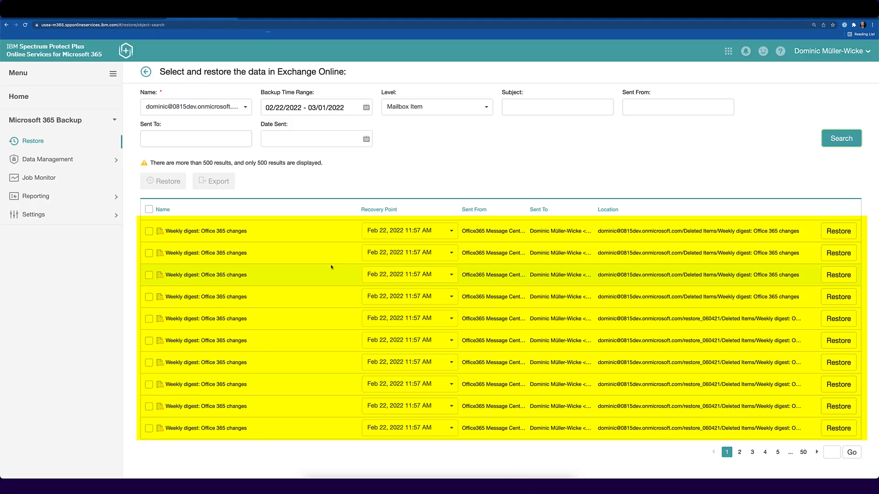
Select the first three Weekly digest: Office 365 changes messages and start restoring them.
left_click(149, 232)
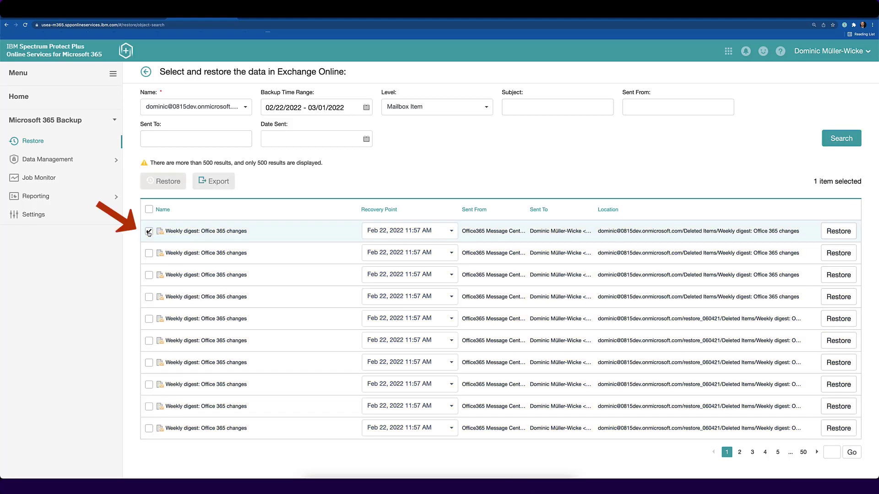
left_click(150, 253)
left_click(149, 275)
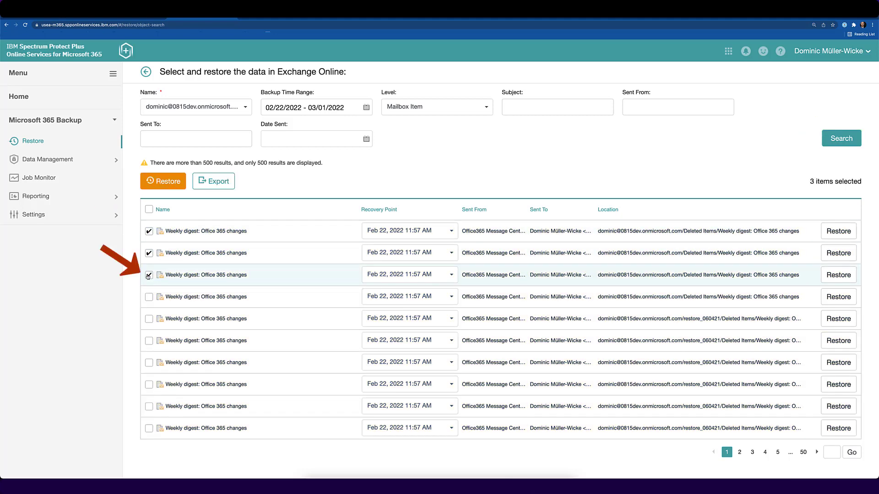
left_click(167, 181)
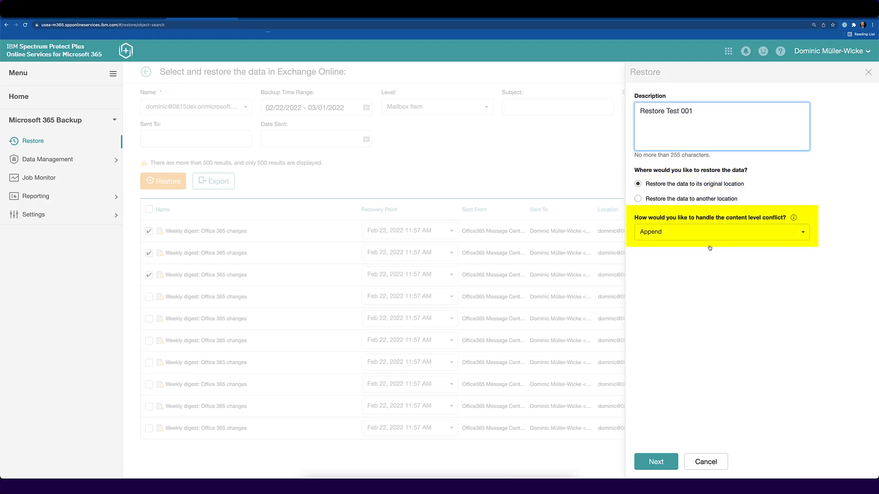
Restore the three messages to their original location with Append conflict handling, then view Job Monitor.
left_click(679, 234)
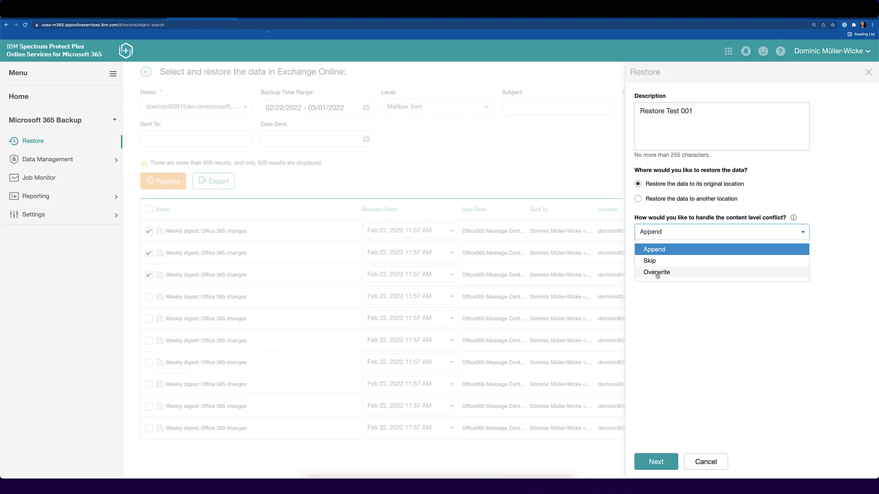
left_click(651, 204)
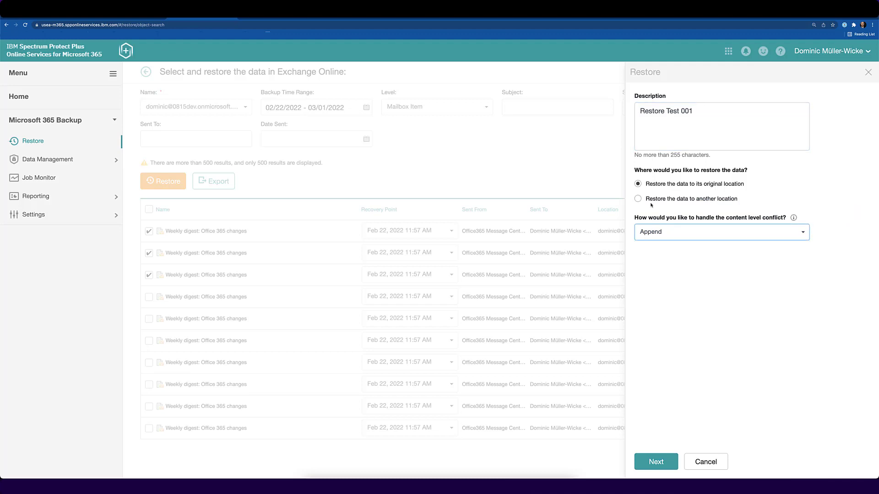
left_click(655, 462)
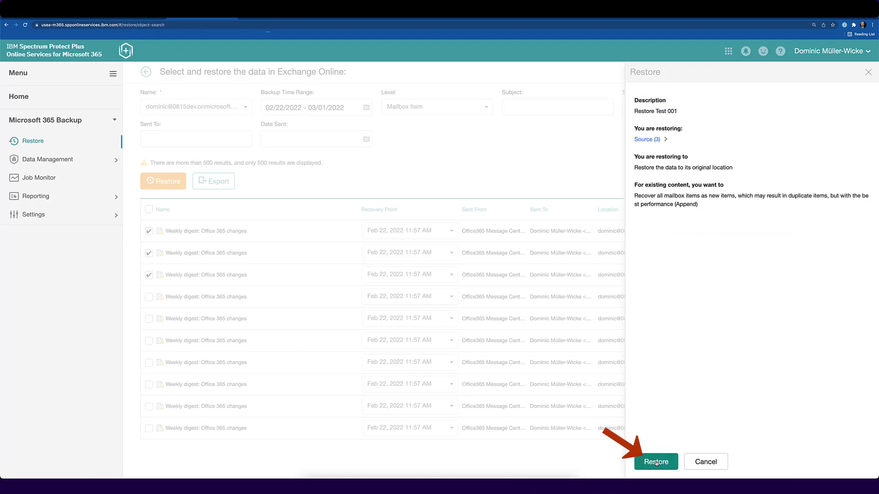
left_click(656, 462)
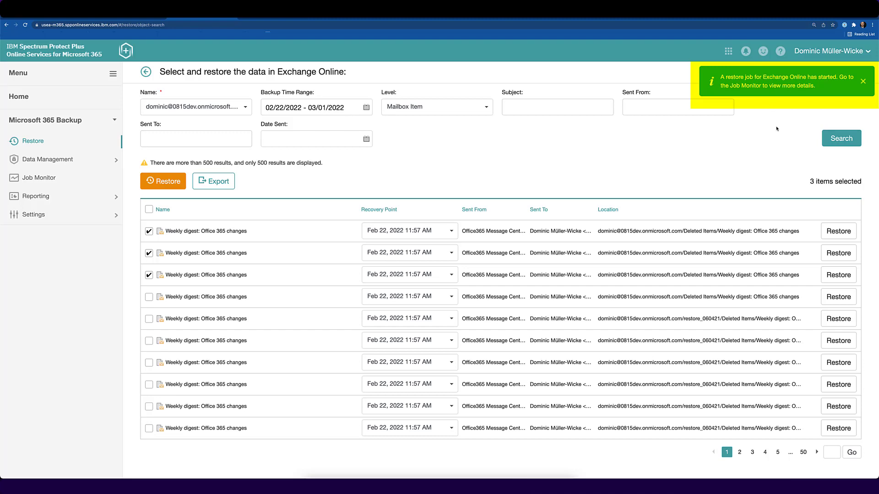
left_click(42, 180)
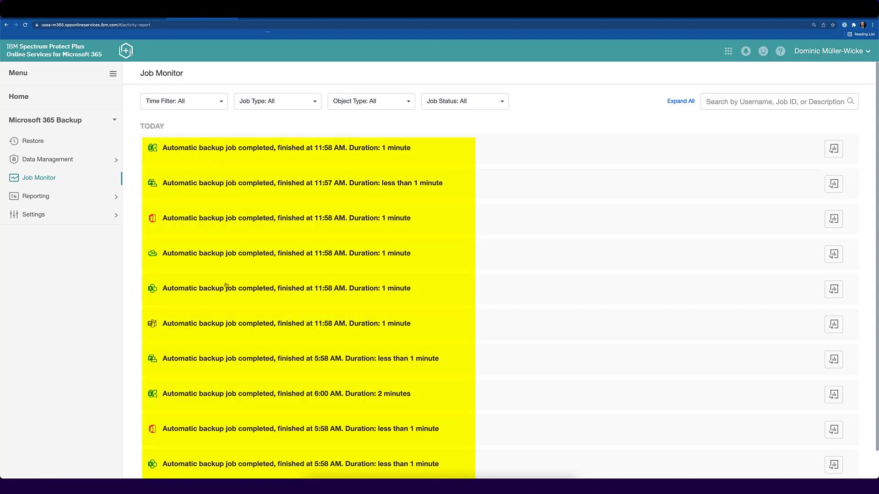
Expand the top 11:58 AM backup job to show its job ID, start time and item counts.
left_click(215, 150)
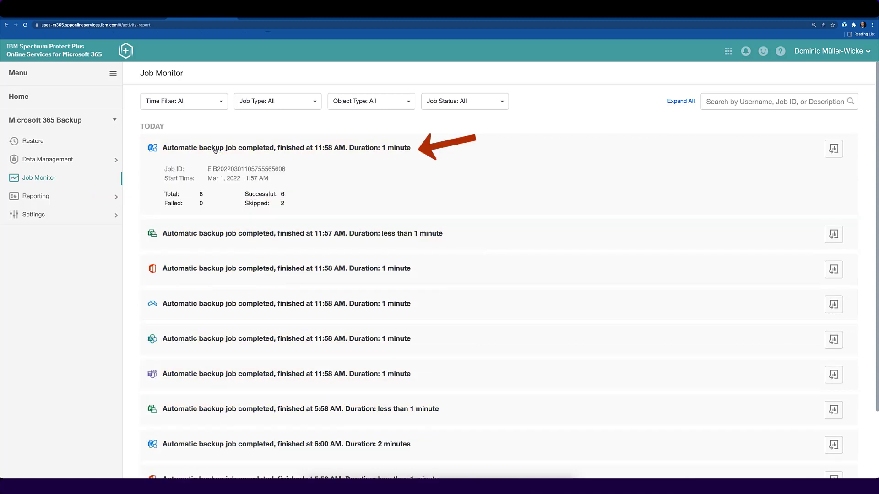